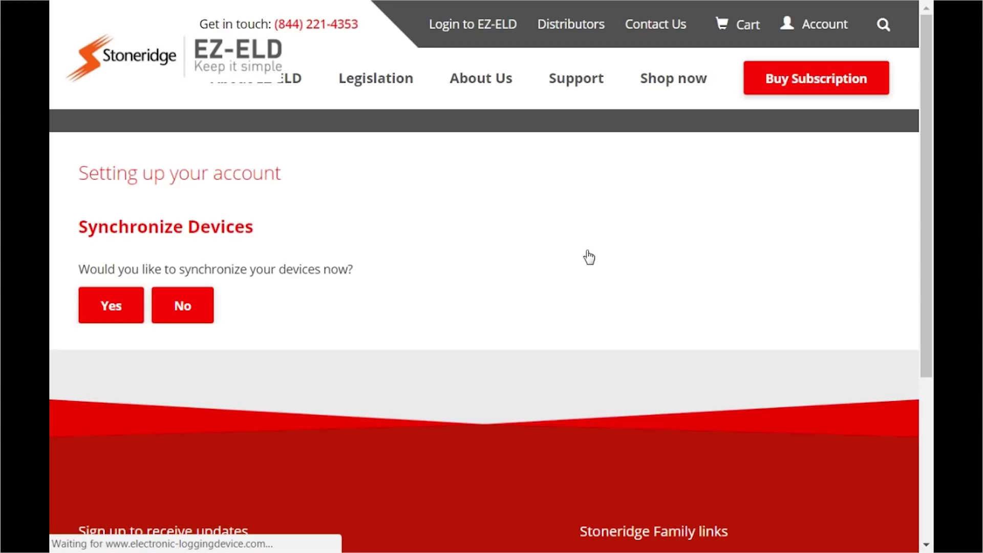
Agree to synchronize devices now to reach the dashboard.
{"action": "left_click", "coordinate": [107, 313]}
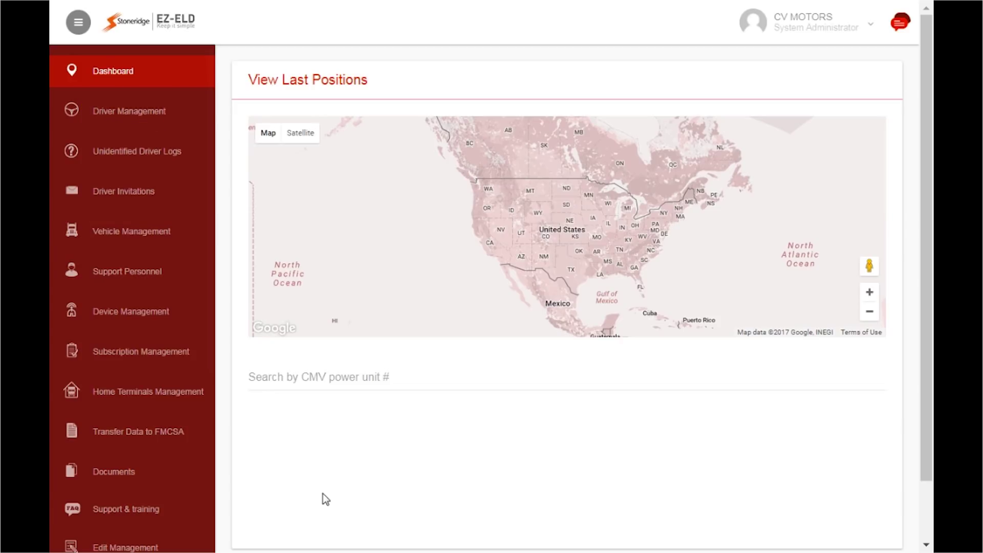
Register the device with its PIN and REG KEY and assign it to the existing subscription.
{"action": "left_click", "coordinate": [135, 316]}
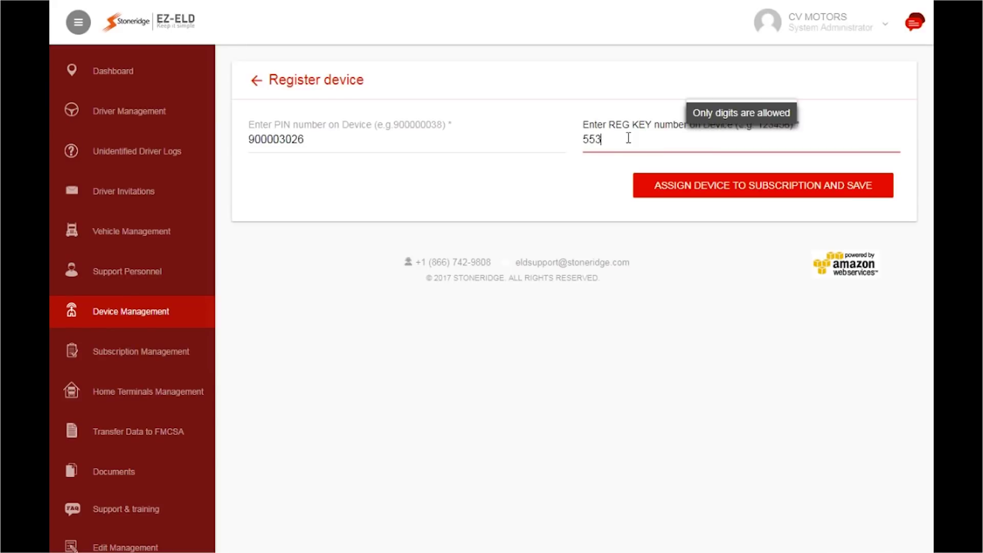
{"action": "left_click", "coordinate": [754, 204]}
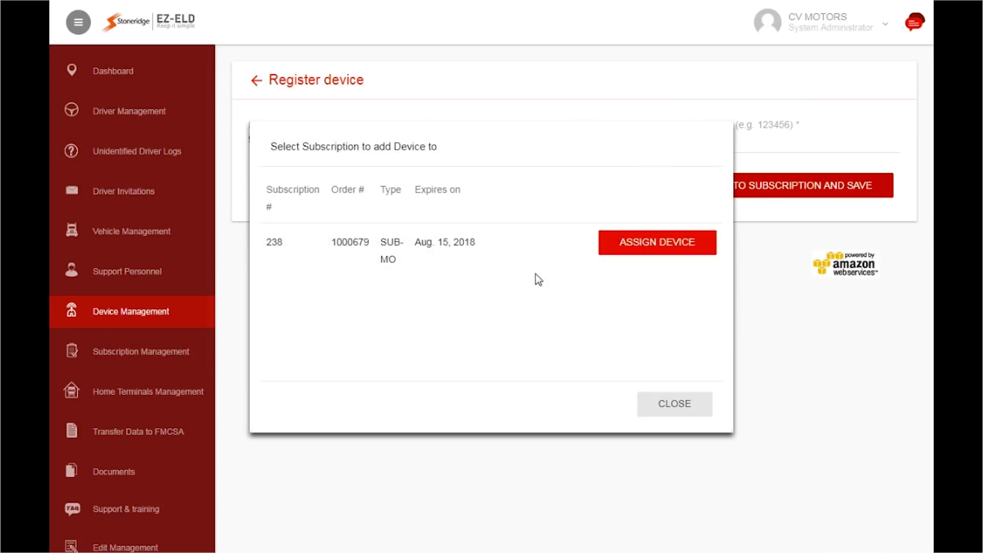
{"action": "left_click", "coordinate": [660, 250]}
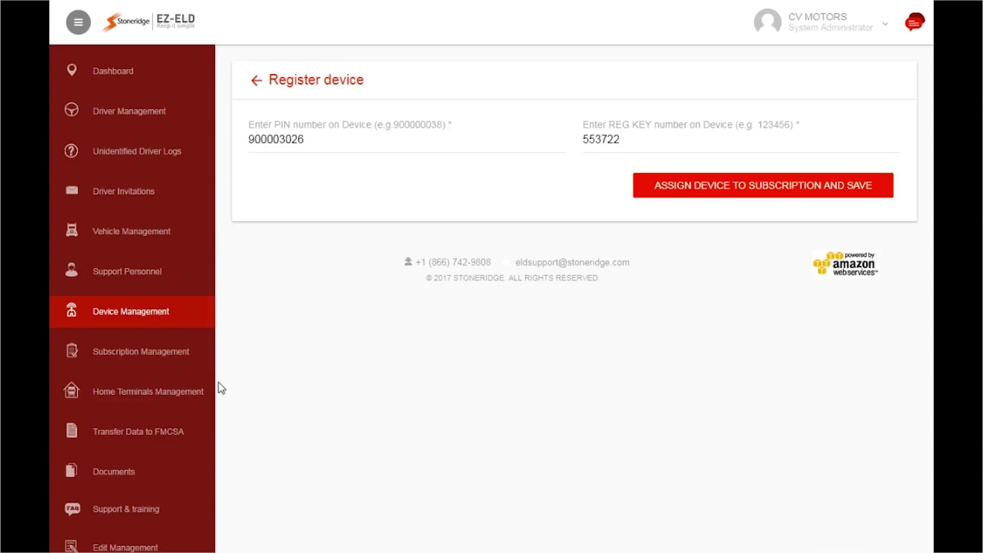
{"action": "left_click", "coordinate": [156, 395]}
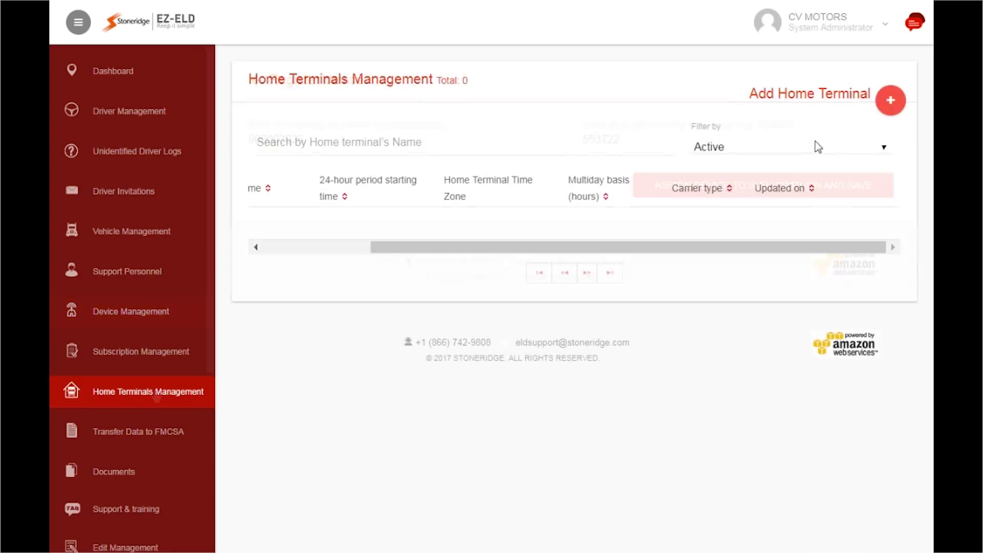
Create home terminal MIKES DEPOT with EST5EDT time zone and 70-hour/8-day multiday basis.
{"action": "left_click", "coordinate": [897, 107]}
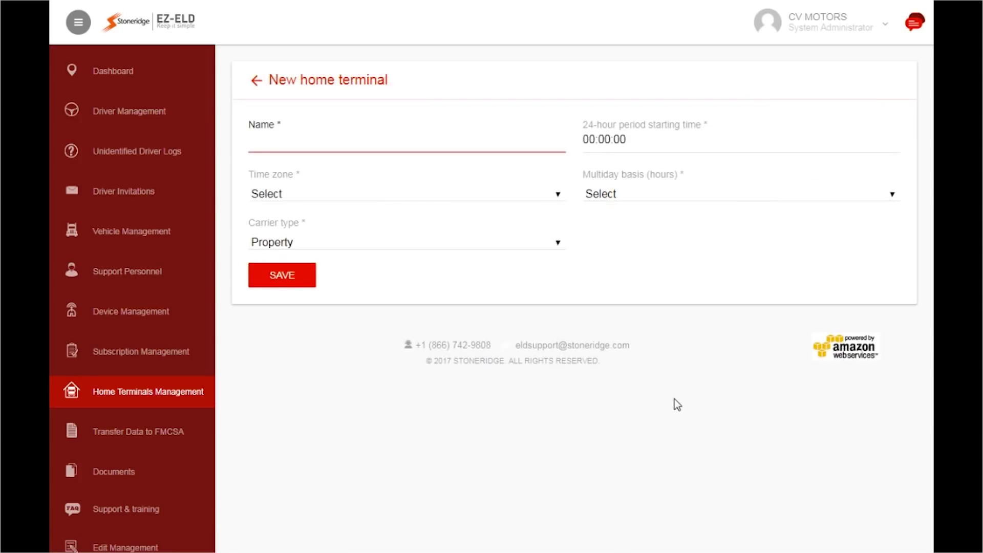
{"action": "type", "text": "MIKES DEPOT"}
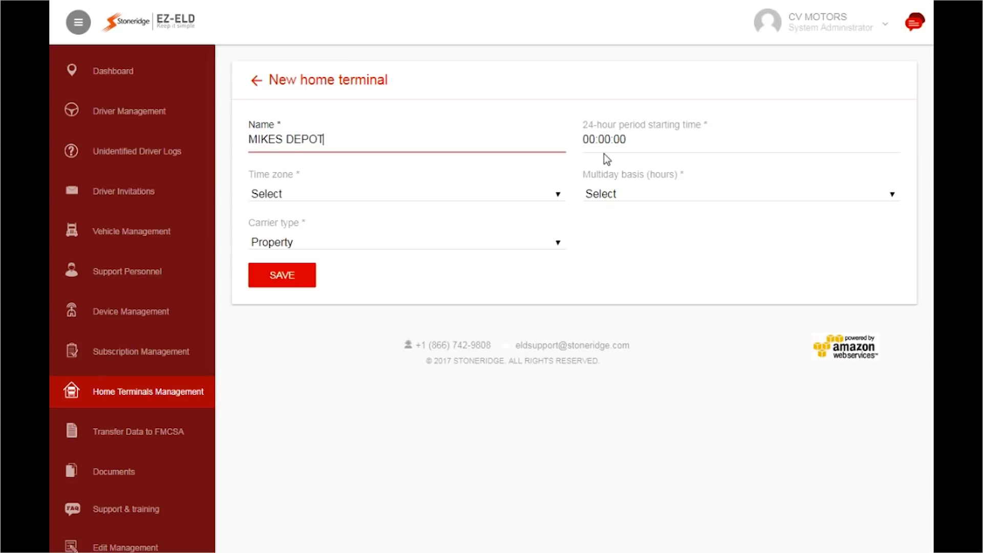
{"action": "left_click", "coordinate": [404, 194]}
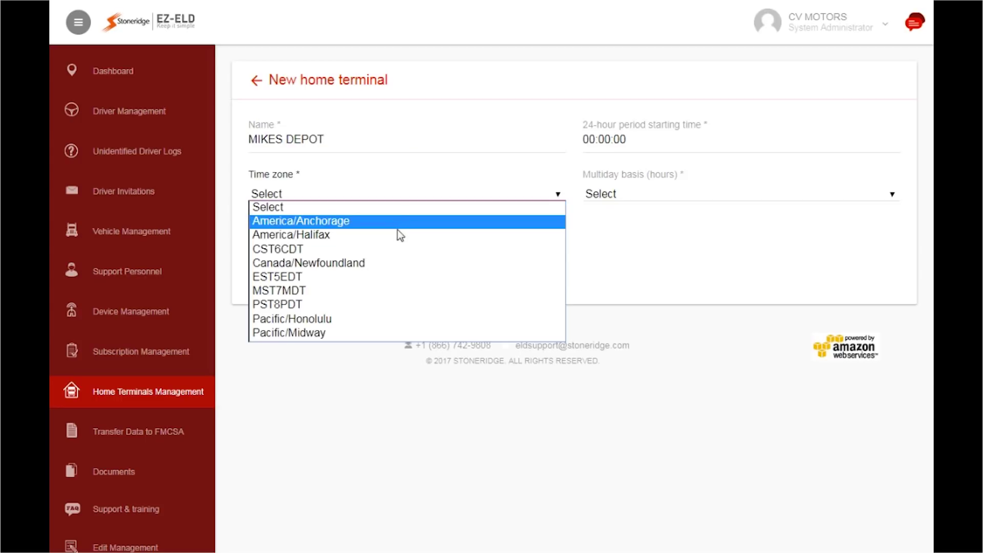
{"action": "left_click", "coordinate": [308, 277]}
{"action": "left_click", "coordinate": [840, 194]}
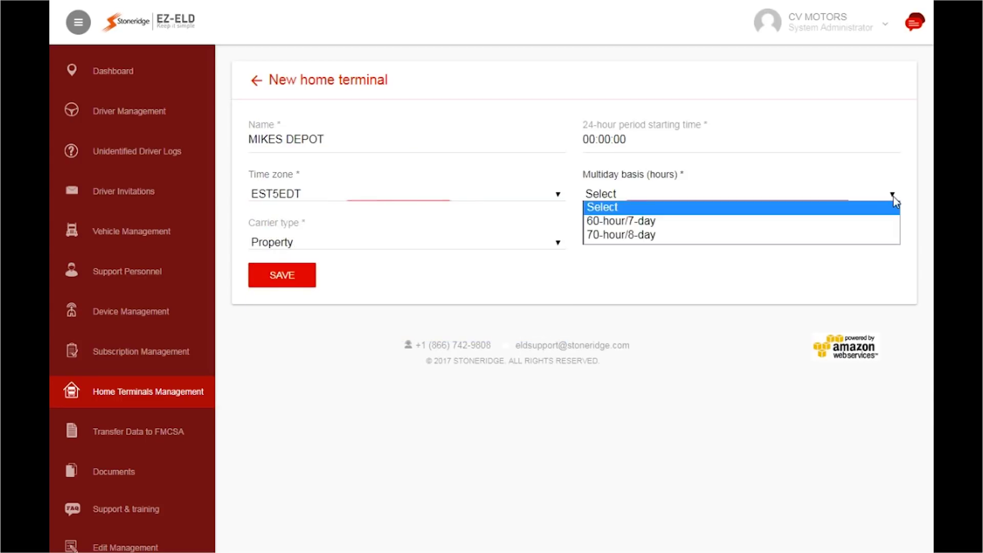
{"action": "left_click", "coordinate": [624, 234]}
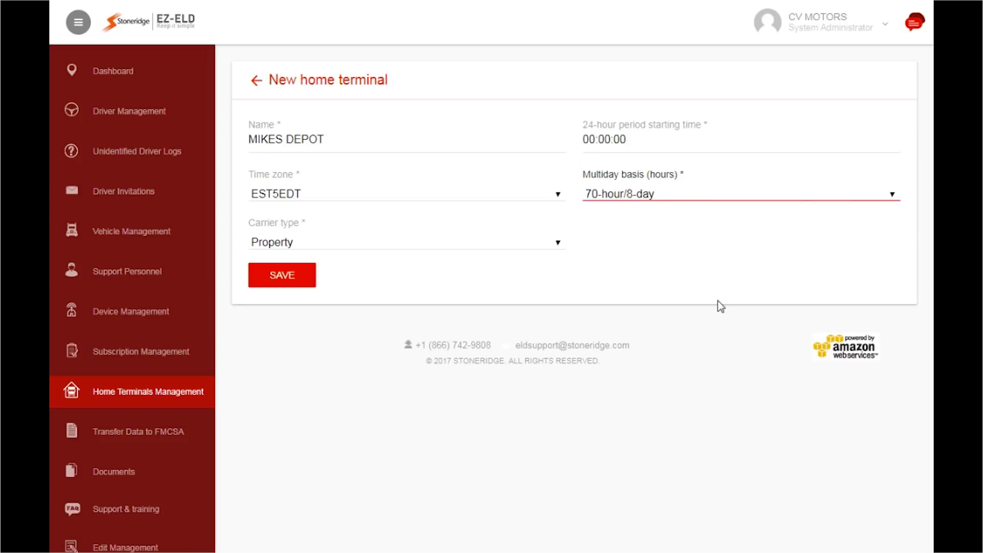
{"action": "left_click", "coordinate": [276, 278]}
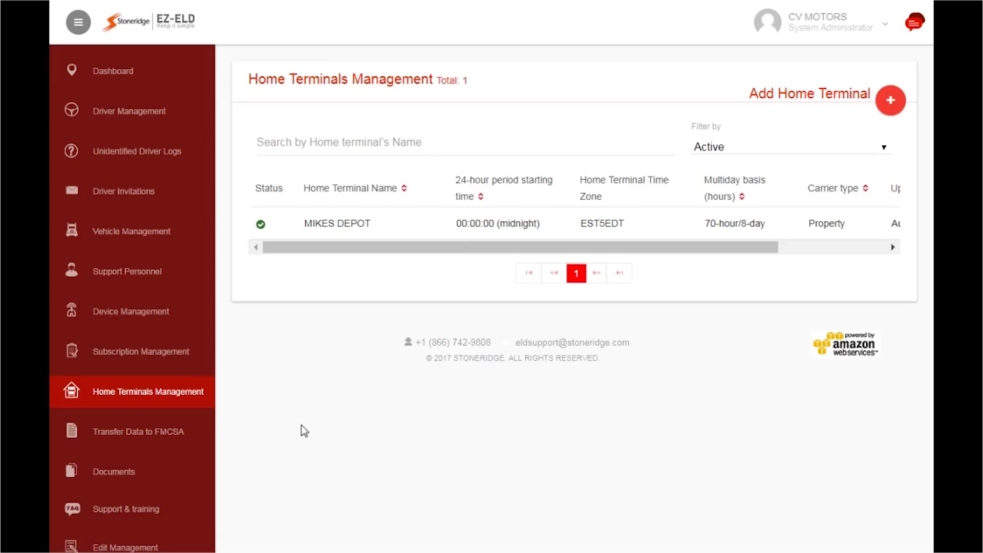
{"action": "left_click", "coordinate": [138, 233]}
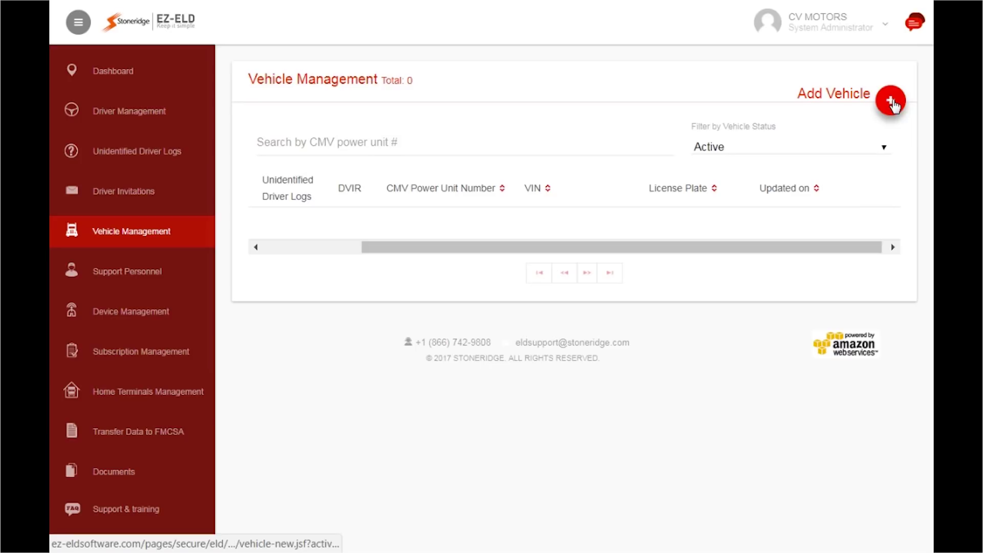
{"action": "left_click", "coordinate": [892, 101]}
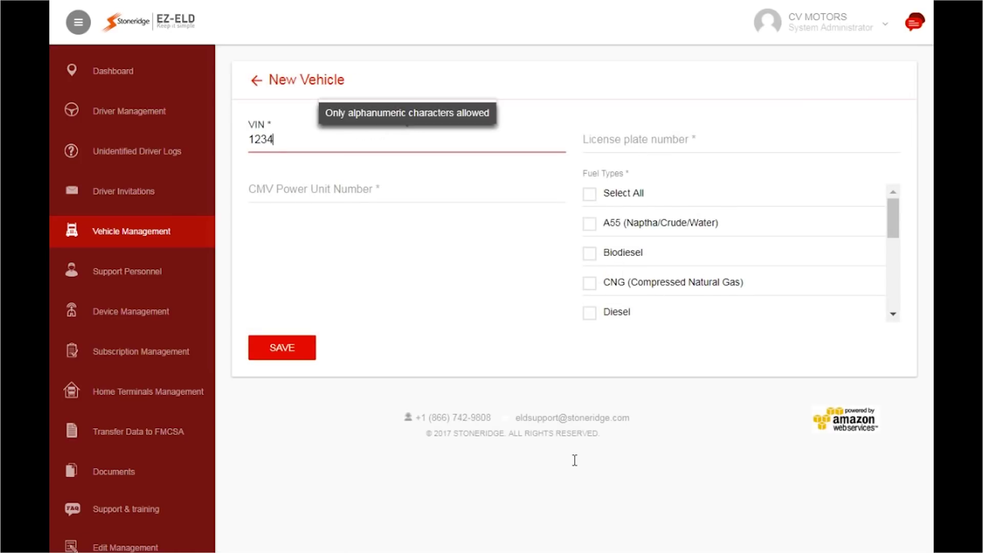
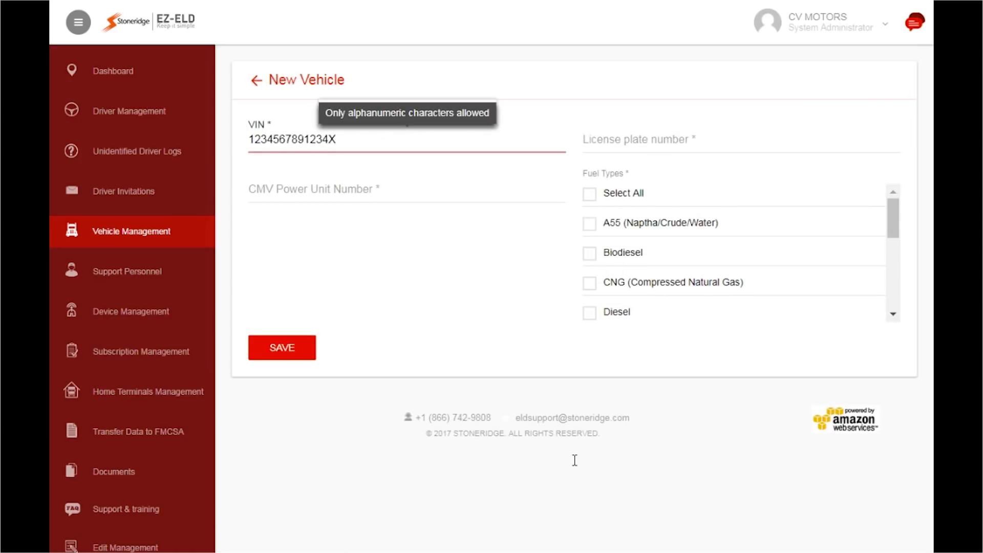
{"action": "key", "text": "Tab"}
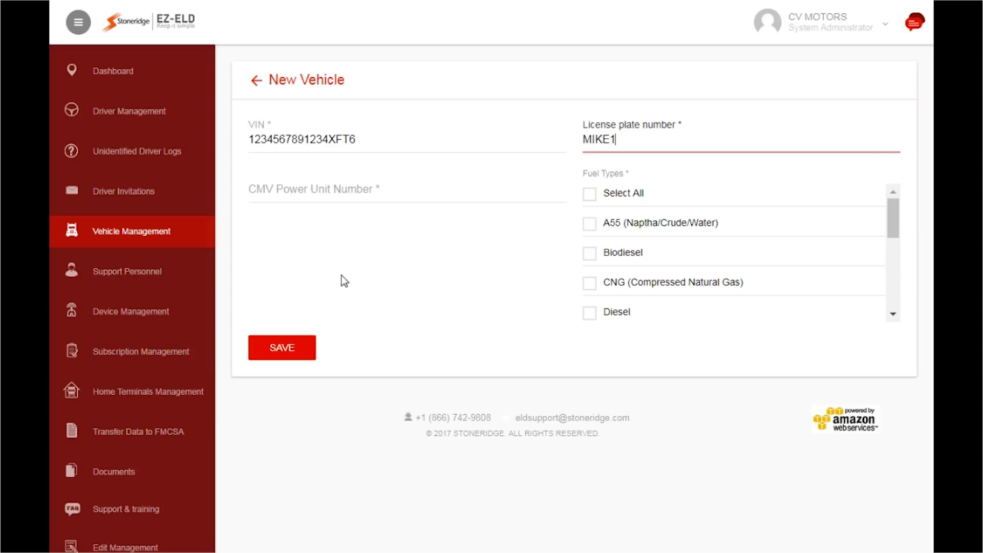
{"action": "key", "text": "Tab"}
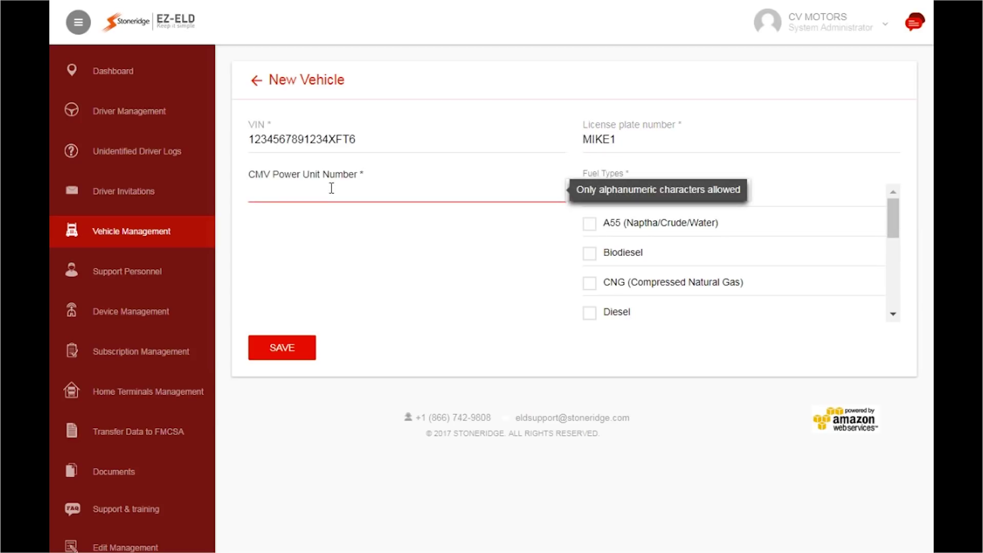
Set the vehicle's fuel type to Diesel and save vehicle MIKE1.
{"action": "left_click", "coordinate": [765, 296]}
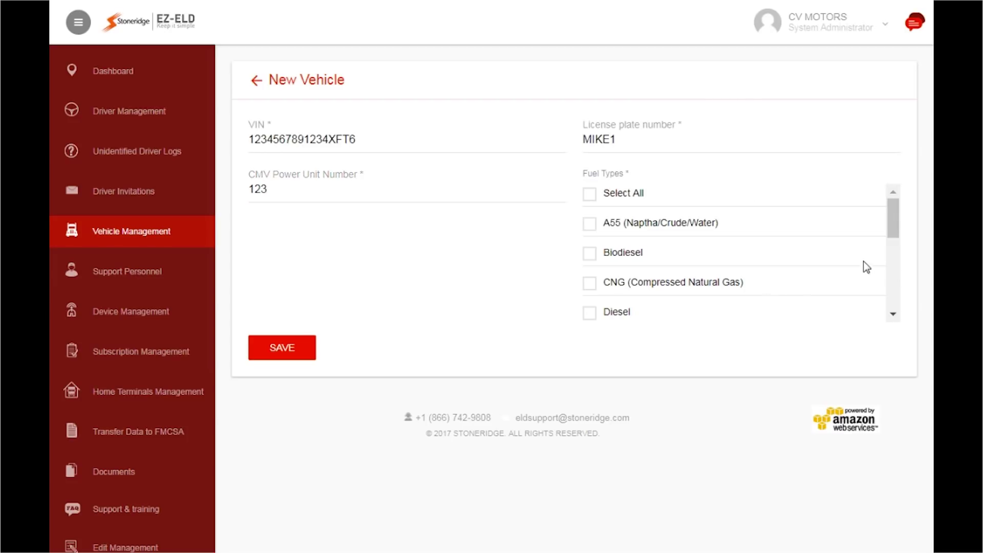
{"action": "left_click_drag", "start_coordinate": [892, 232], "coordinate": [893, 264]}
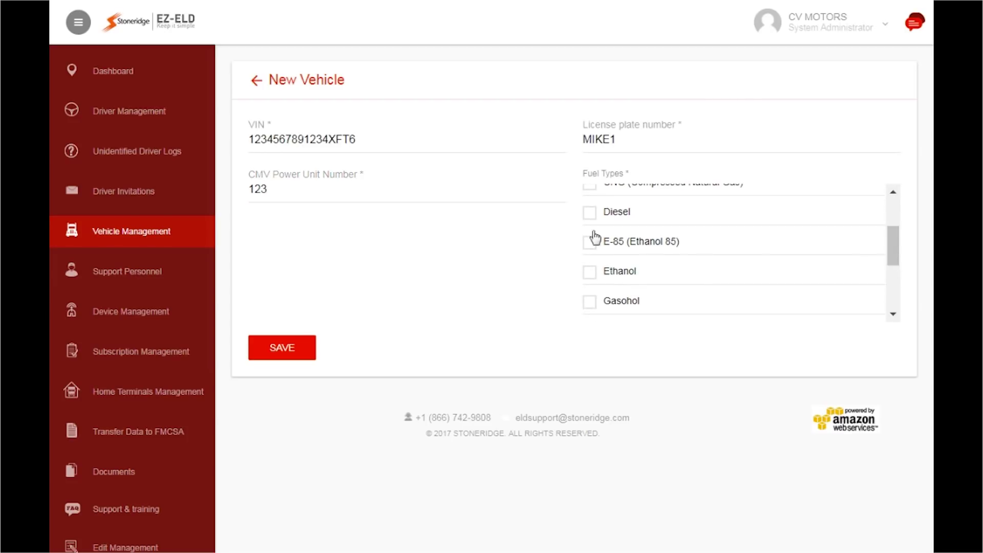
{"action": "left_click", "coordinate": [590, 212]}
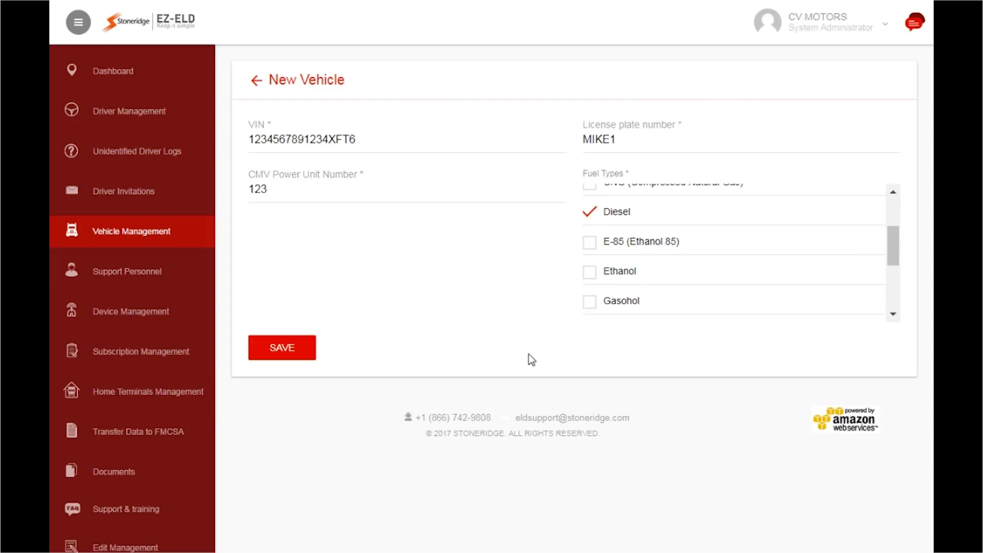
{"action": "left_click", "coordinate": [292, 355]}
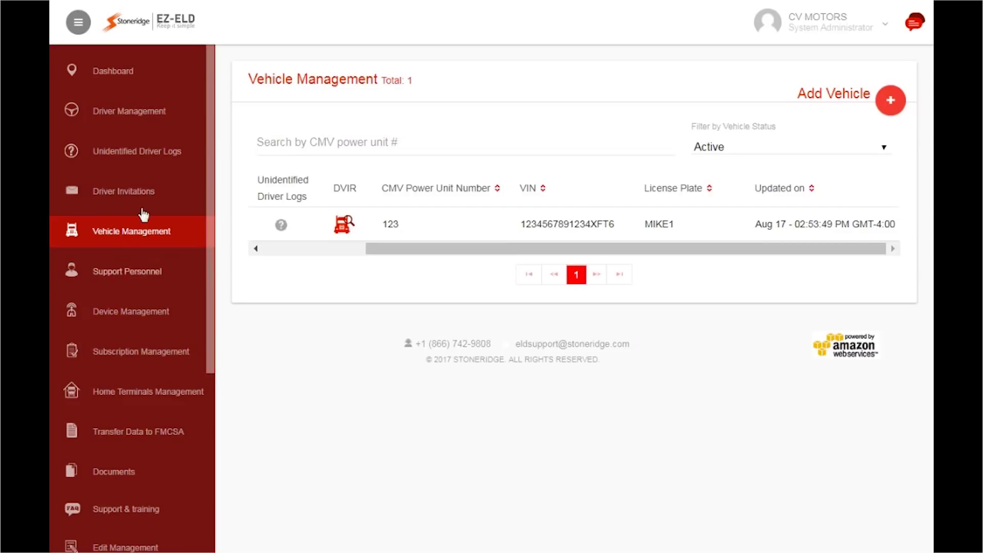
Start a new driver with their e-mail, full name, home terminal MIKES DEPOT and authorized personal use.
{"action": "left_click", "coordinate": [133, 119]}
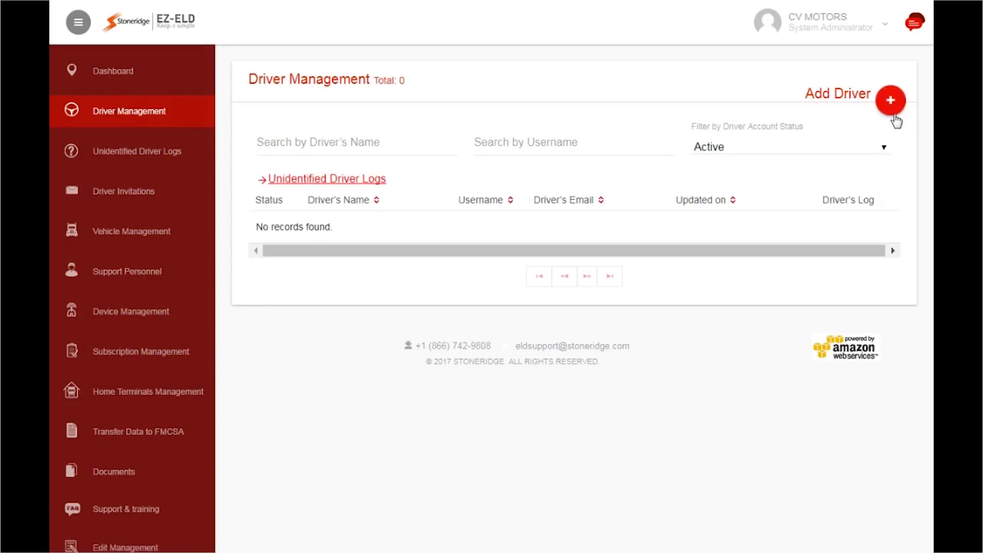
{"action": "left_click", "coordinate": [894, 117]}
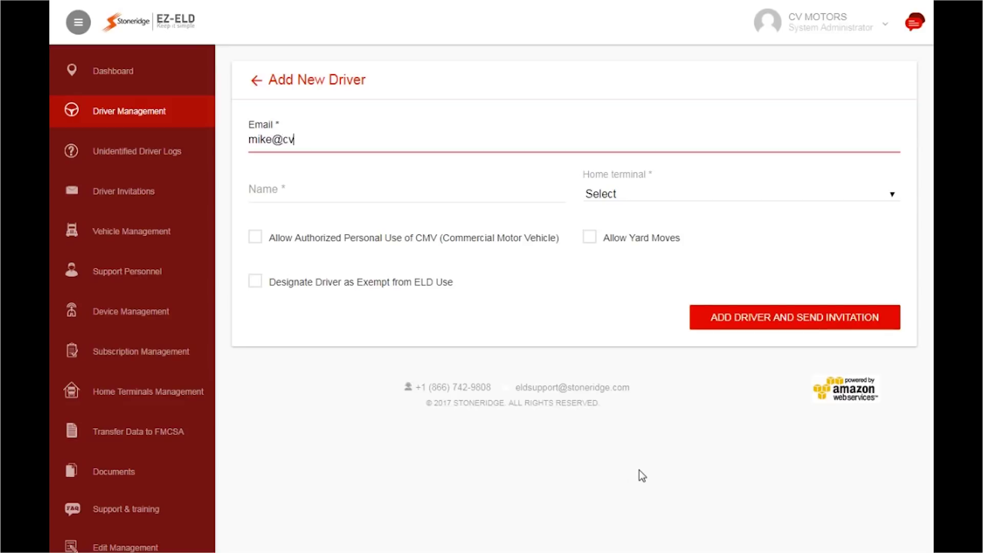
{"action": "left_click", "coordinate": [305, 194]}
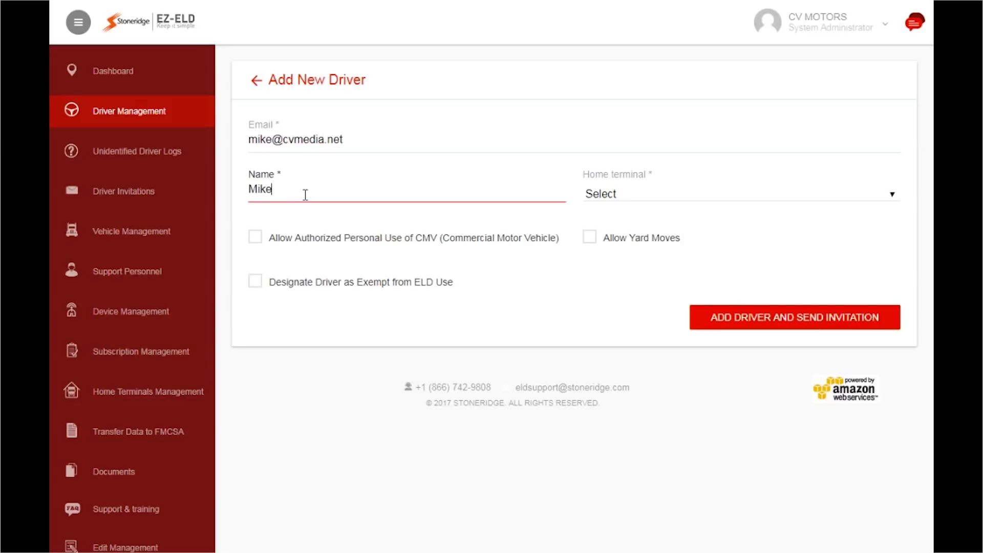
{"action": "left_click", "coordinate": [878, 192]}
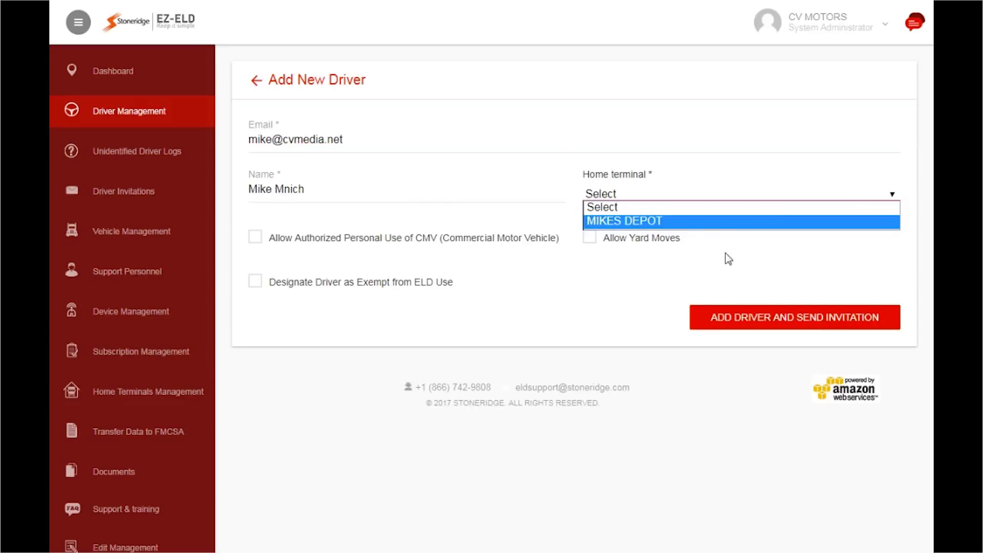
{"action": "left_click", "coordinate": [659, 221]}
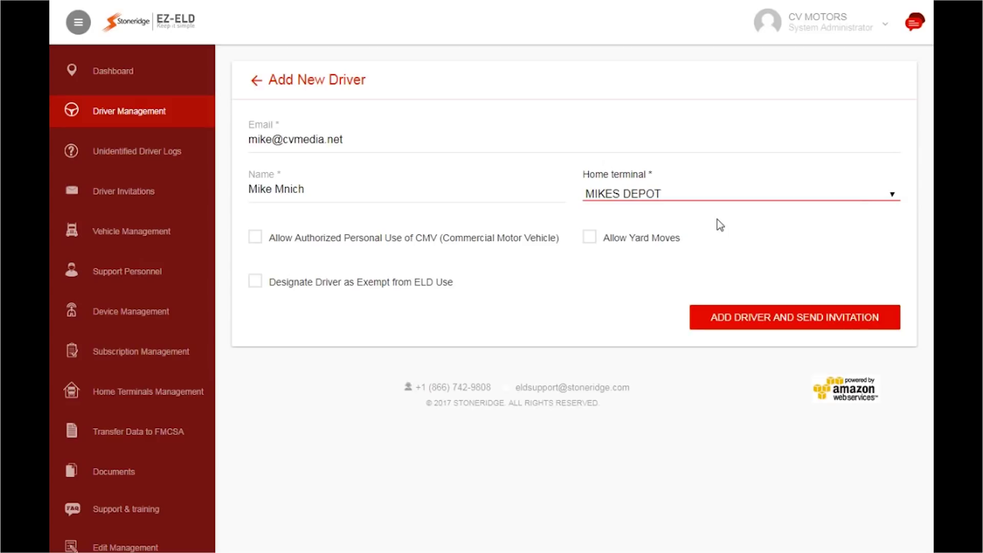
{"action": "left_click", "coordinate": [255, 239]}
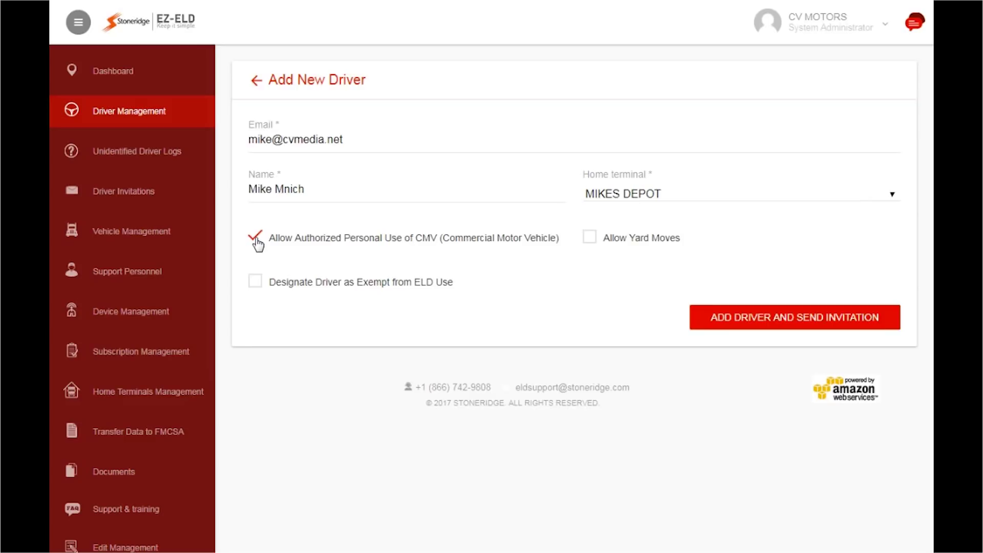
Allow yard moves, leave ELD exemption unticked, then add the driver and send the invitation.
{"action": "left_click", "coordinate": [589, 240]}
{"action": "left_click", "coordinate": [256, 284]}
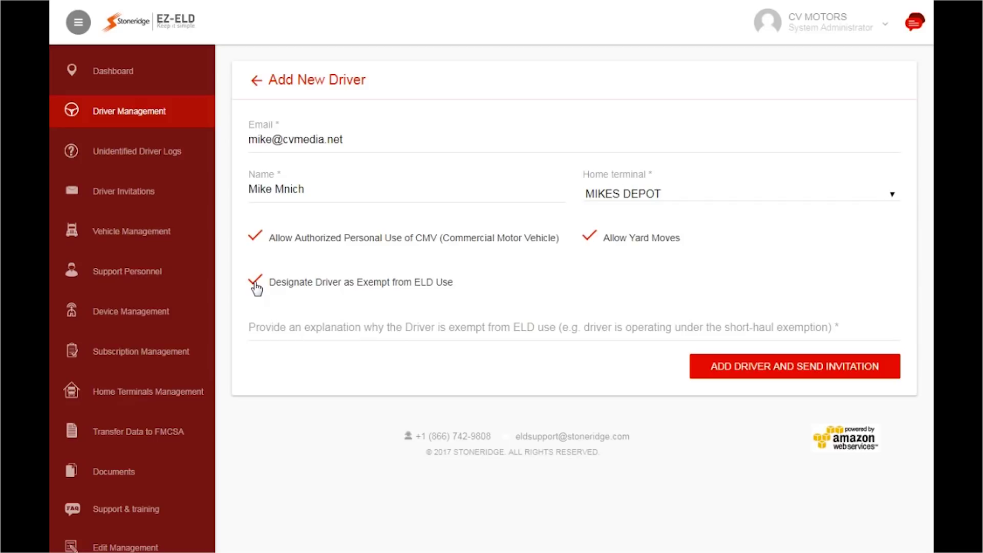
{"action": "left_click", "coordinate": [255, 282]}
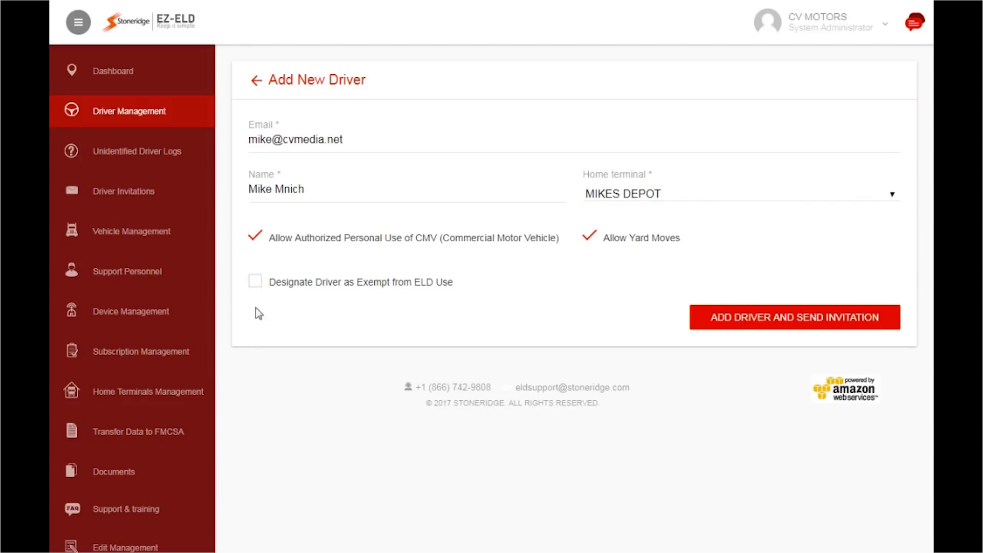
{"action": "left_click", "coordinate": [784, 328]}
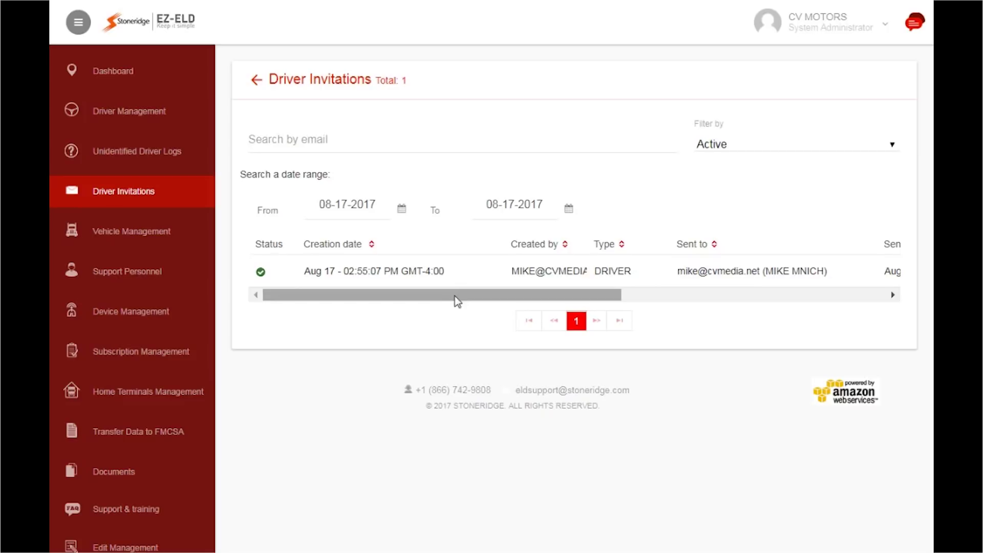
{"action": "left_click_drag", "start_coordinate": [457, 301], "coordinate": [735, 302]}
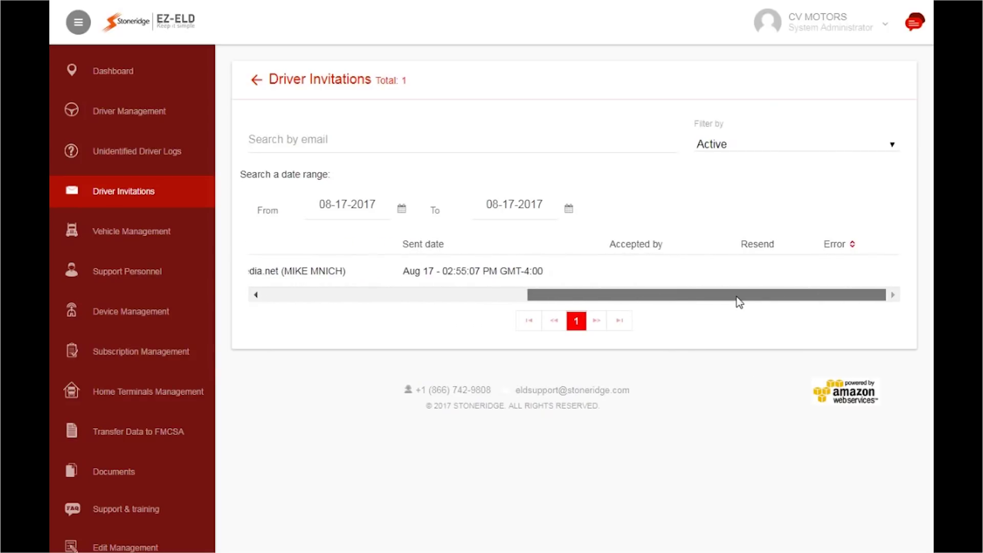